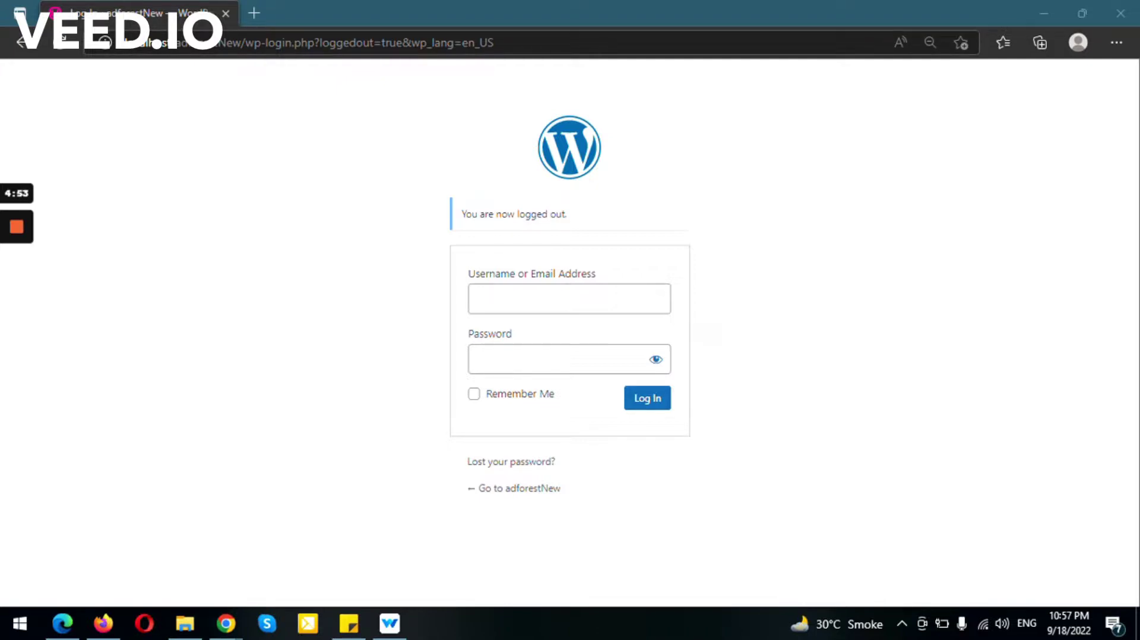
# Log in to the WordPress admin with the admin username and password.
pyautogui.click(569, 298)
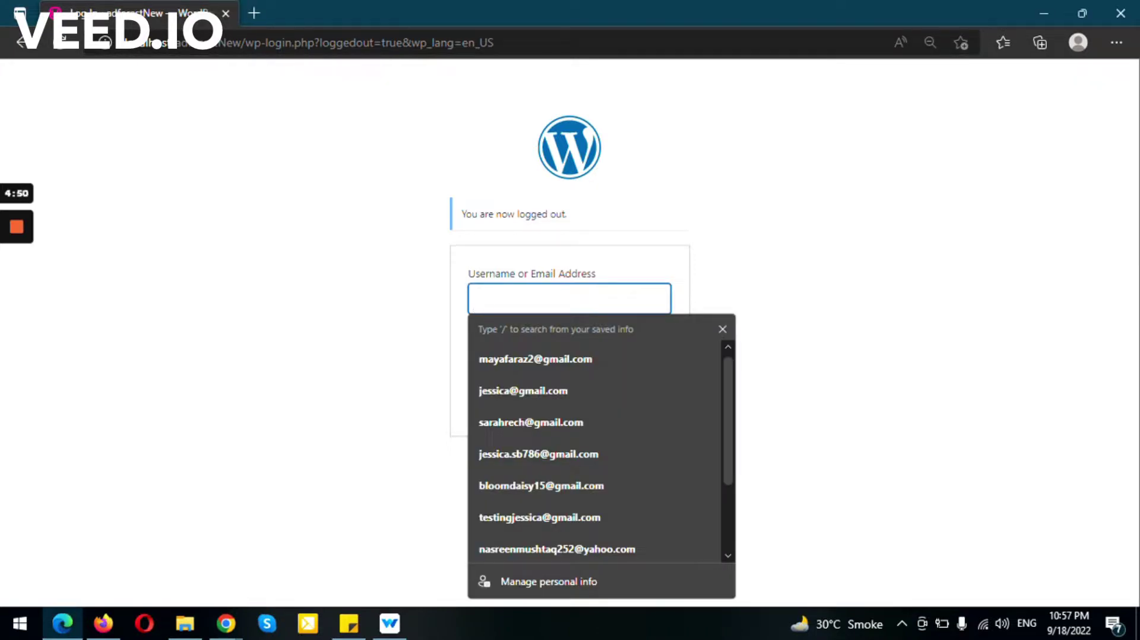
pyautogui.write('root')
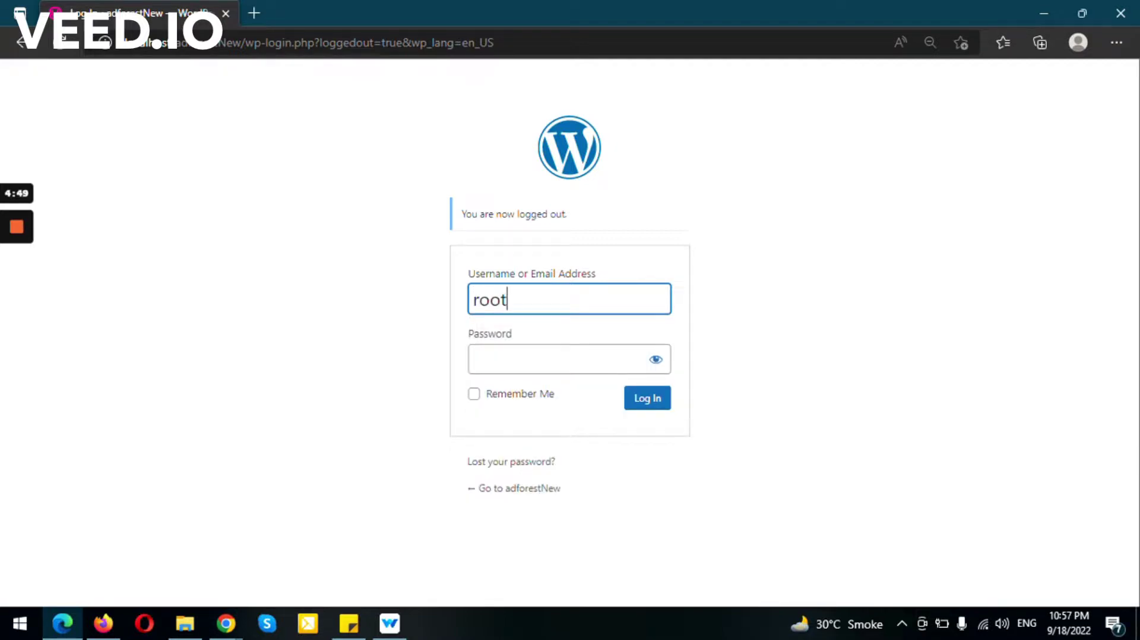
pyautogui.press('Tab')
pyautogui.write('admin')
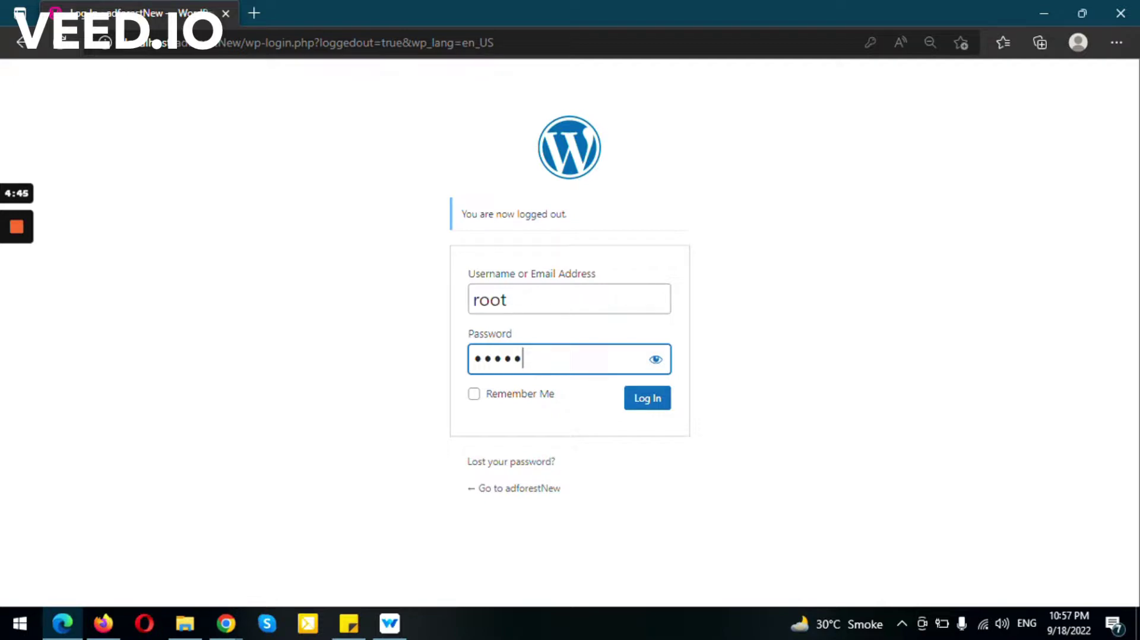
pyautogui.press('Tab')
pyautogui.press('Tab')
pyautogui.press('Tab')
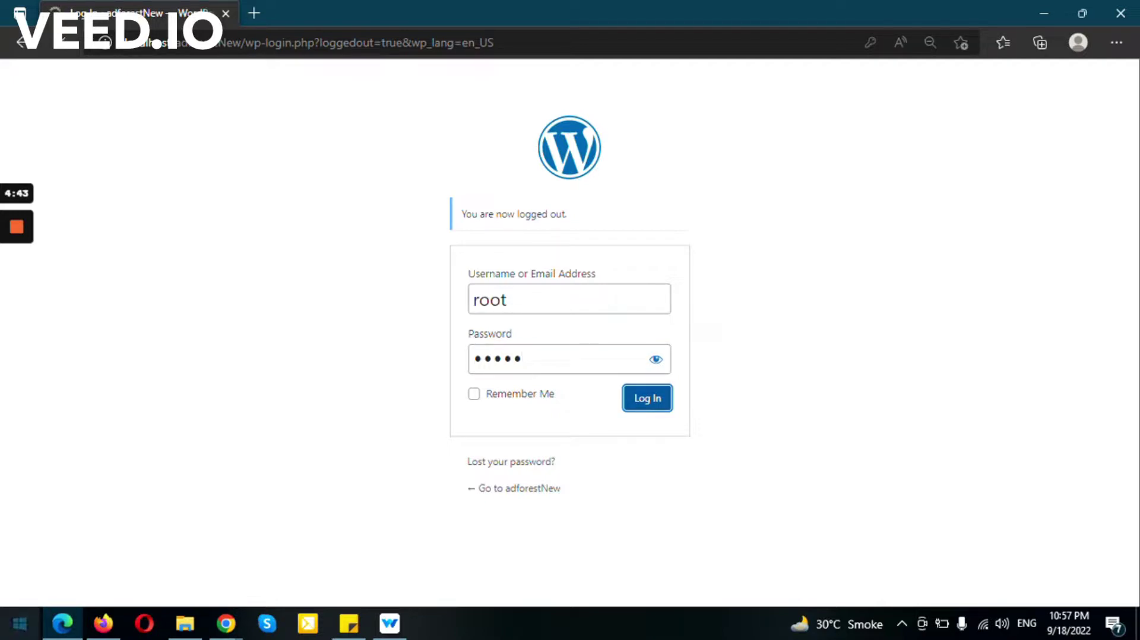
pyautogui.press('Return')
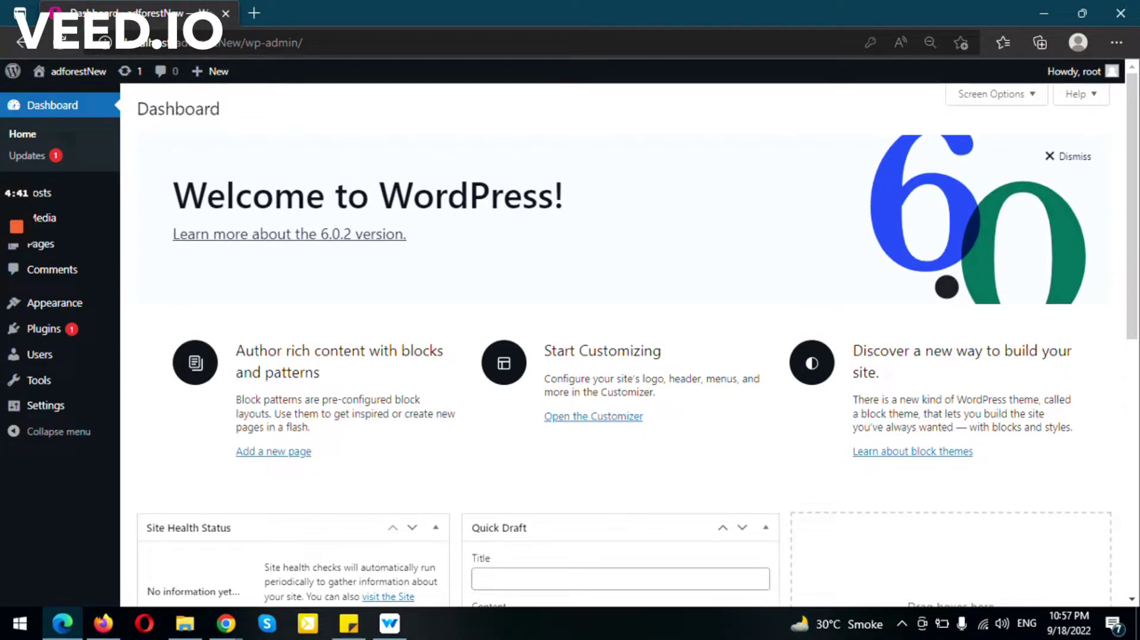
# Look through Add New and Upload Theme, then return to the installed themes list showing adforest.
pyautogui.moveTo(54, 303)
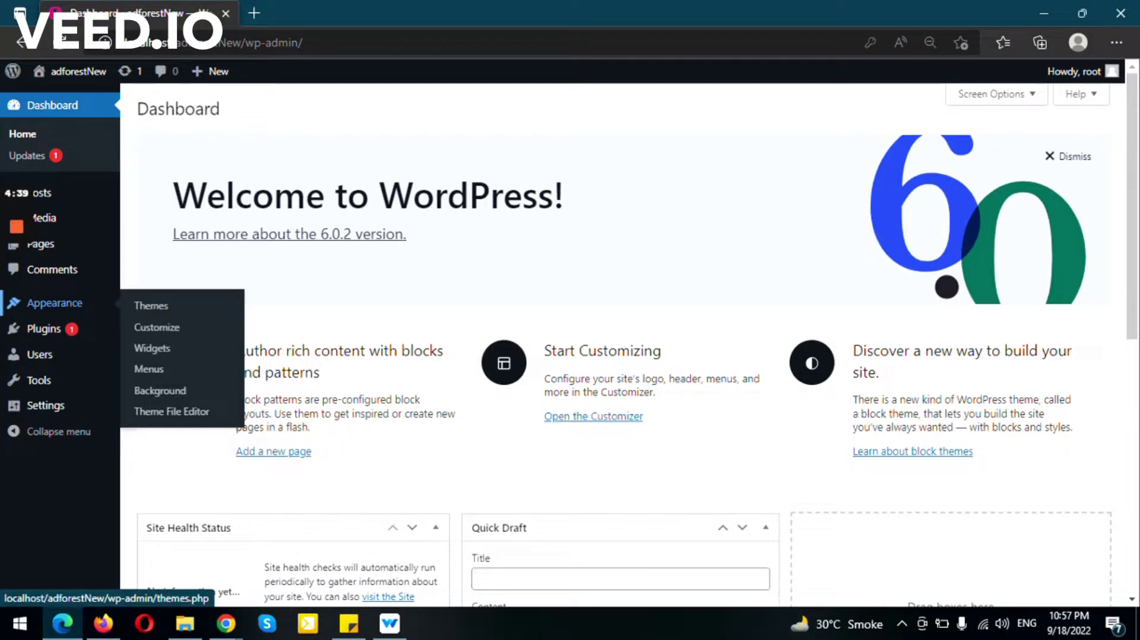
pyautogui.click(151, 306)
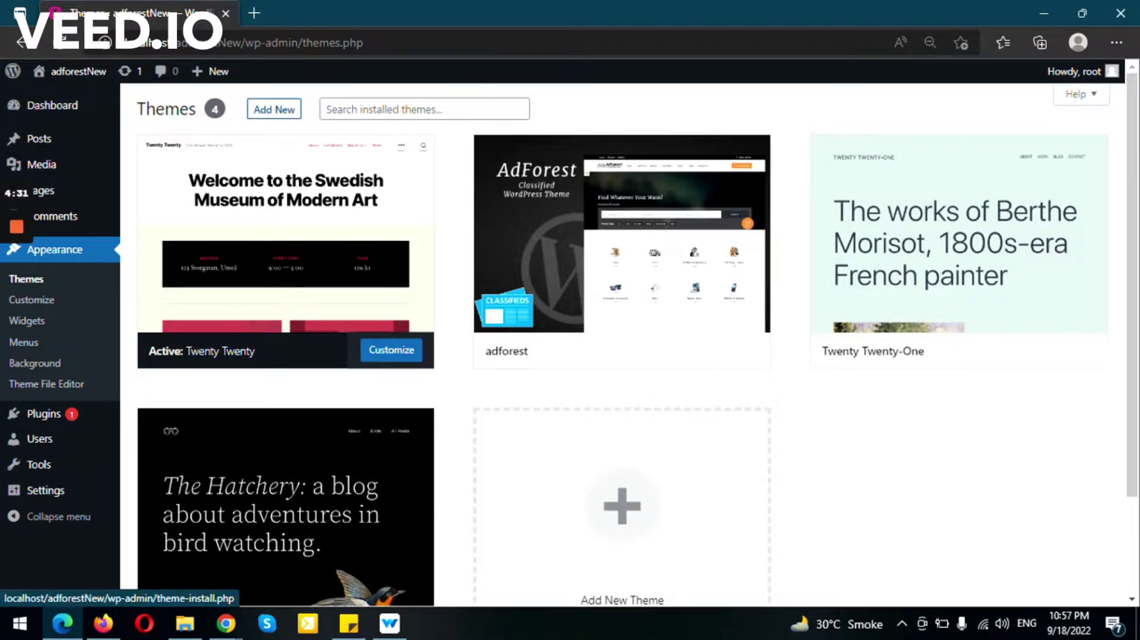
pyautogui.click(274, 109)
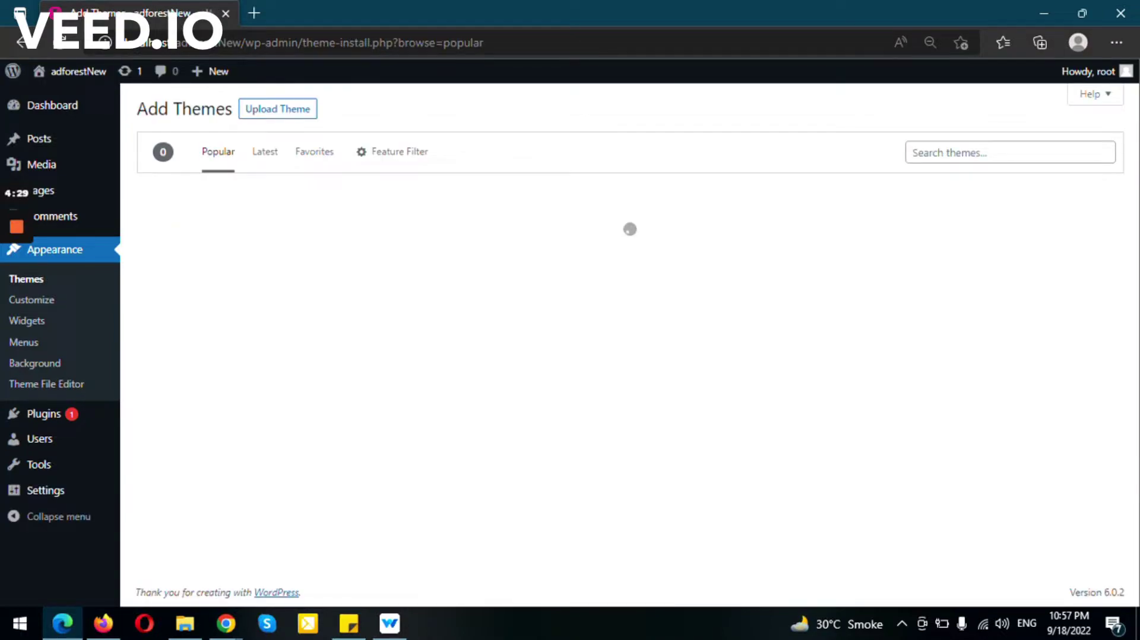
pyautogui.click(277, 109)
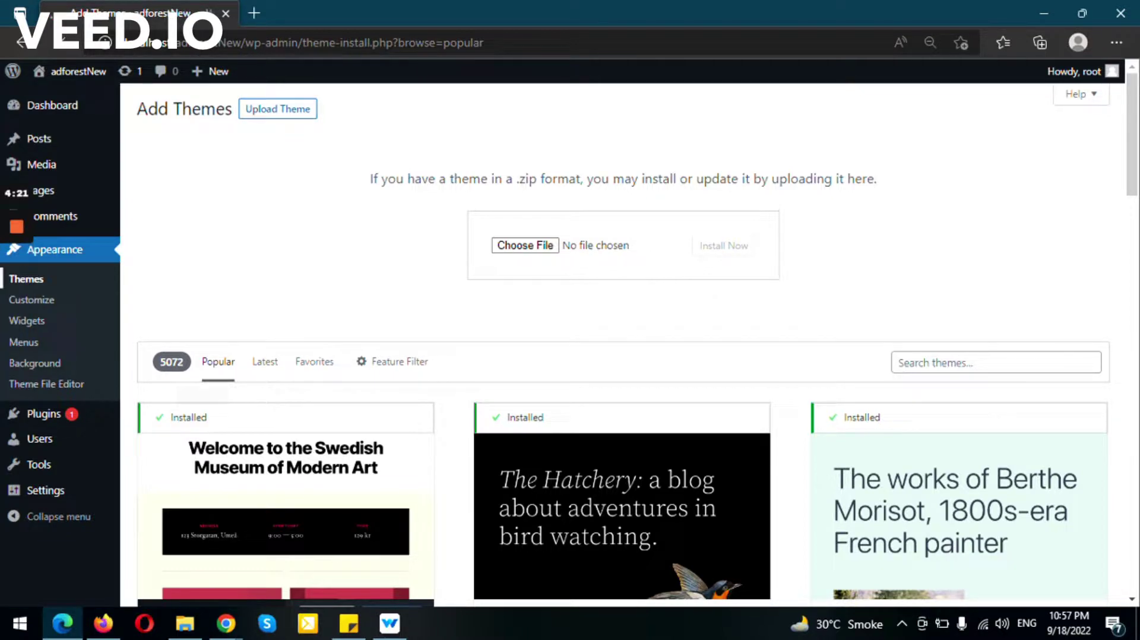
pyautogui.click(26, 278)
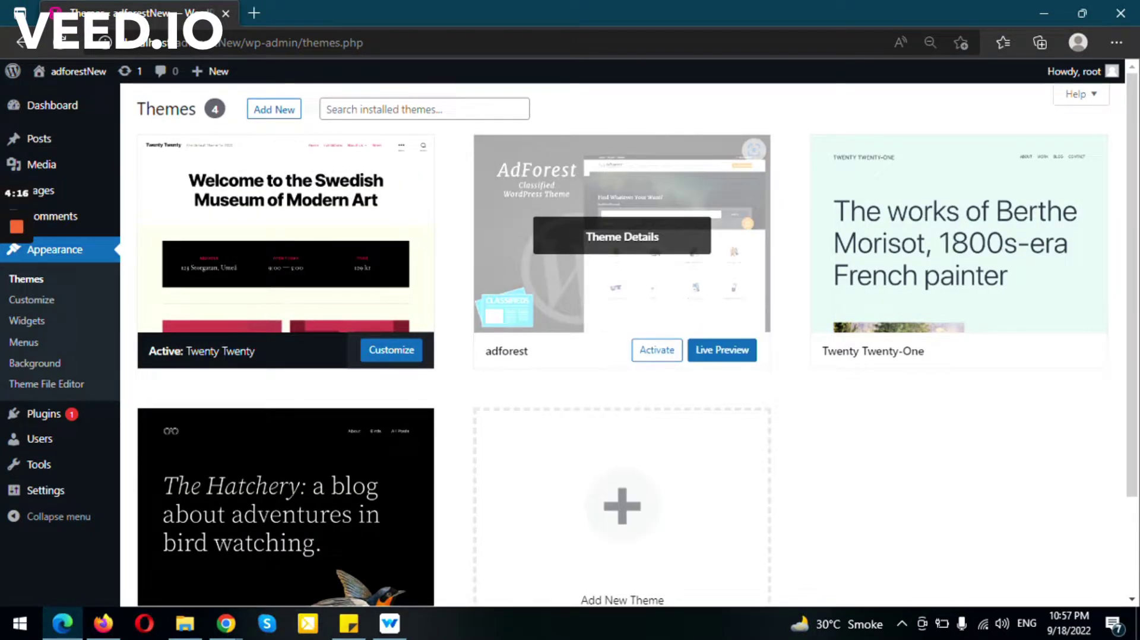
# Activate the adforest theme from its theme card.
pyautogui.click(657, 350)
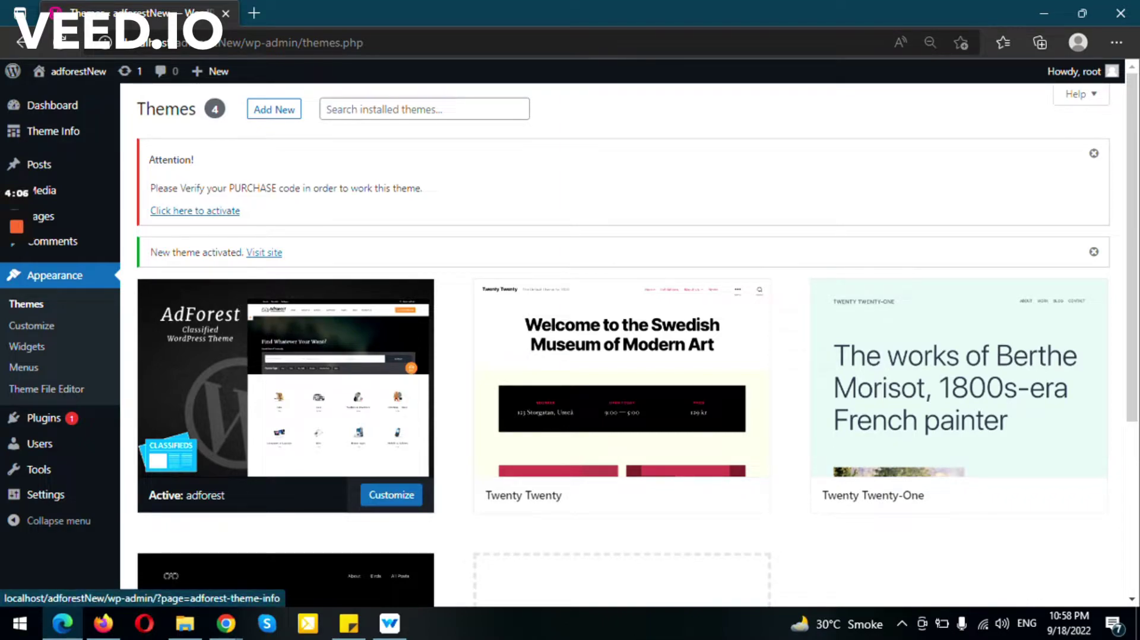
pyautogui.moveTo(17, 293)
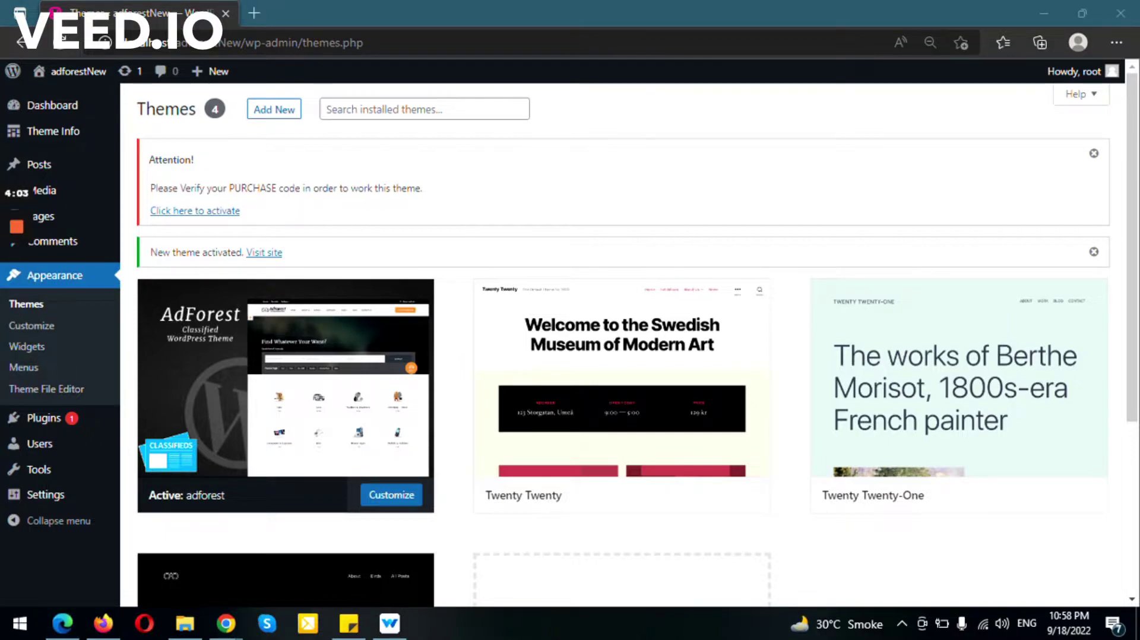
# Paste the AdForest purchase code on the activation page and validate it.
pyautogui.click(195, 210)
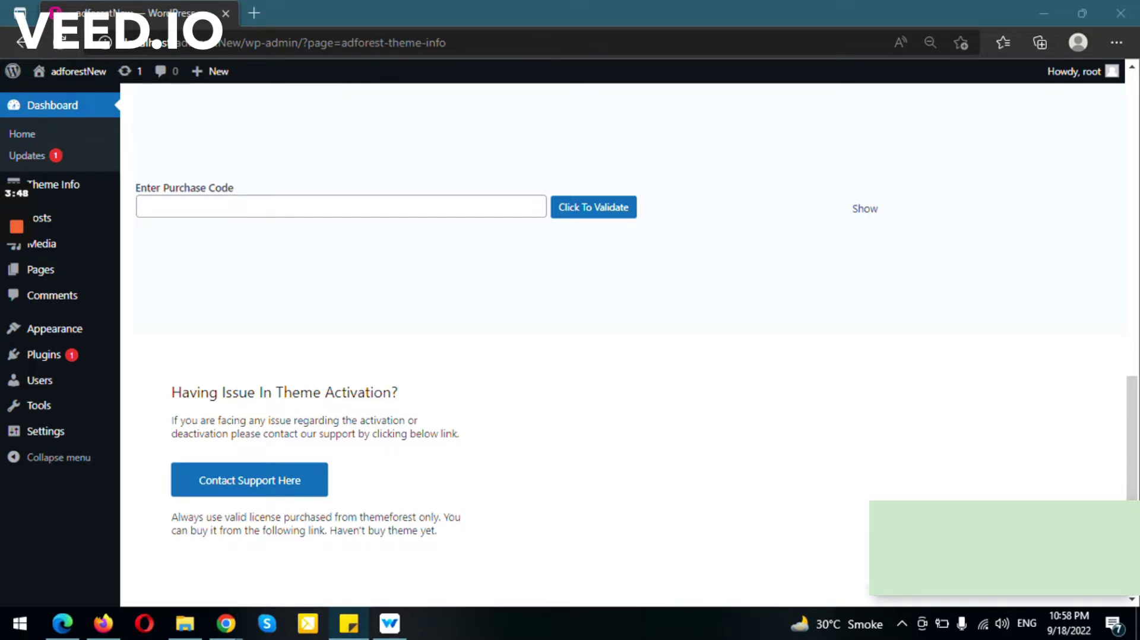
pyautogui.click(341, 207)
pyautogui.hotkey('ctrl', 'v')
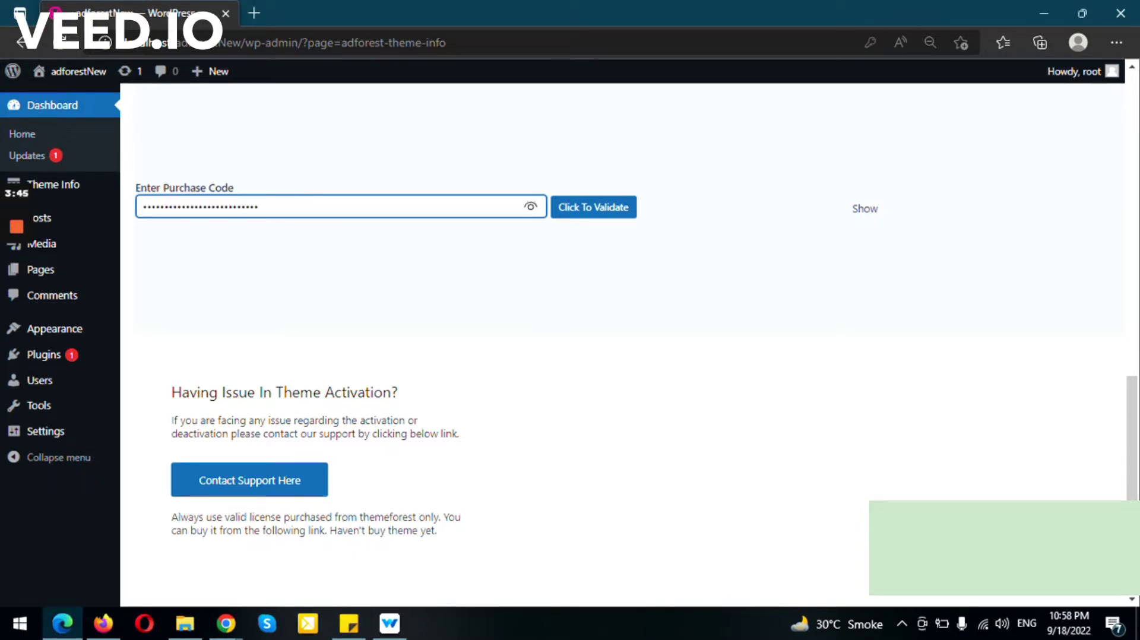
pyautogui.press('Return')
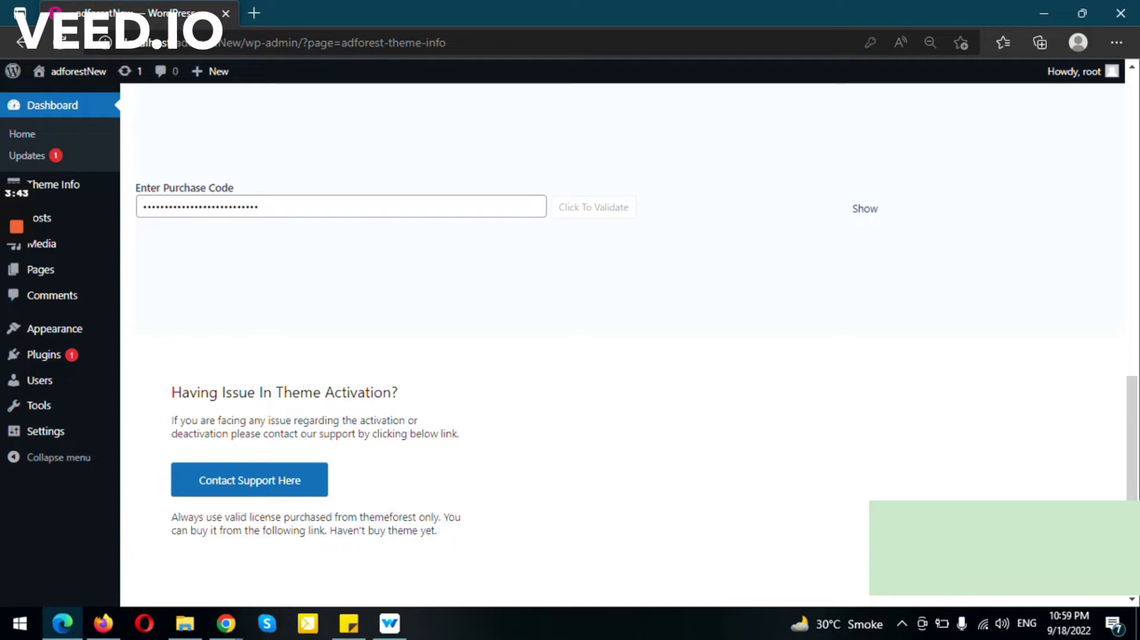
pyautogui.scroll(2, 629, 345)
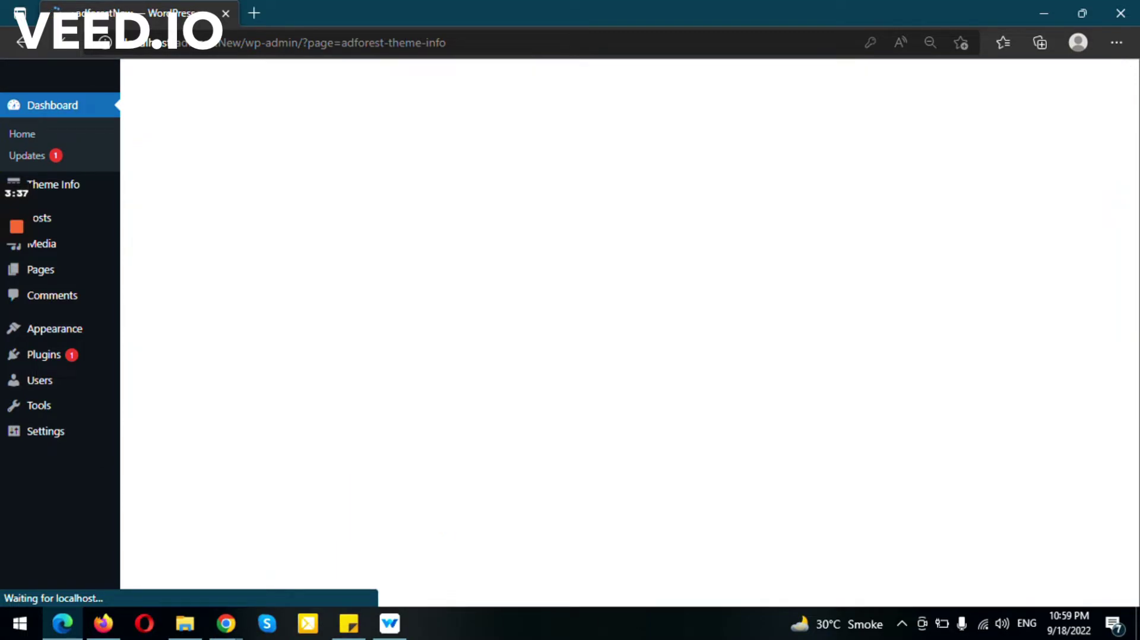
pyautogui.scroll(10, 630, 344)
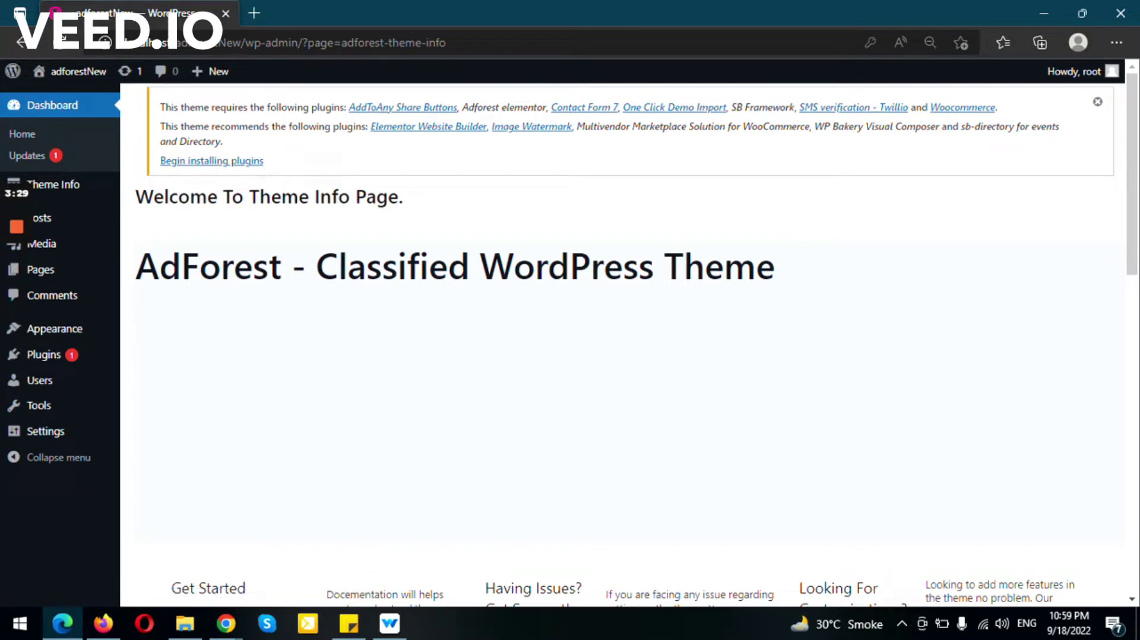
# Select all twelve required and recommended plugins and bulk-install them.
pyautogui.click(212, 161)
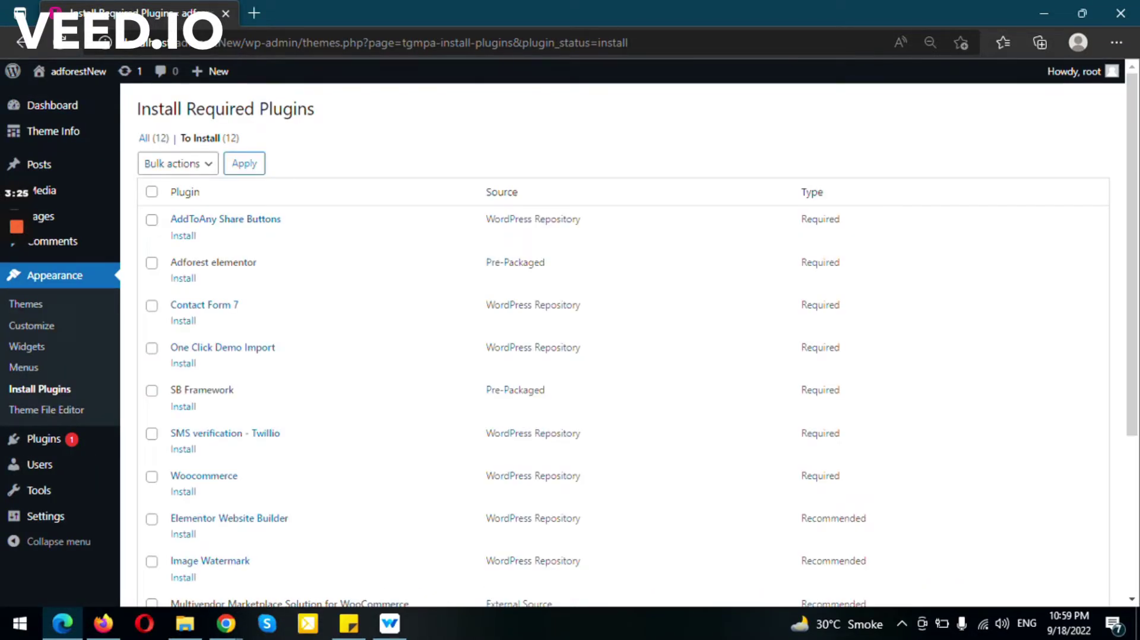
pyautogui.scroll(-4, 624, 344)
pyautogui.scroll(4, 624, 344)
pyautogui.click(151, 191)
pyautogui.scroll(-4, 624, 345)
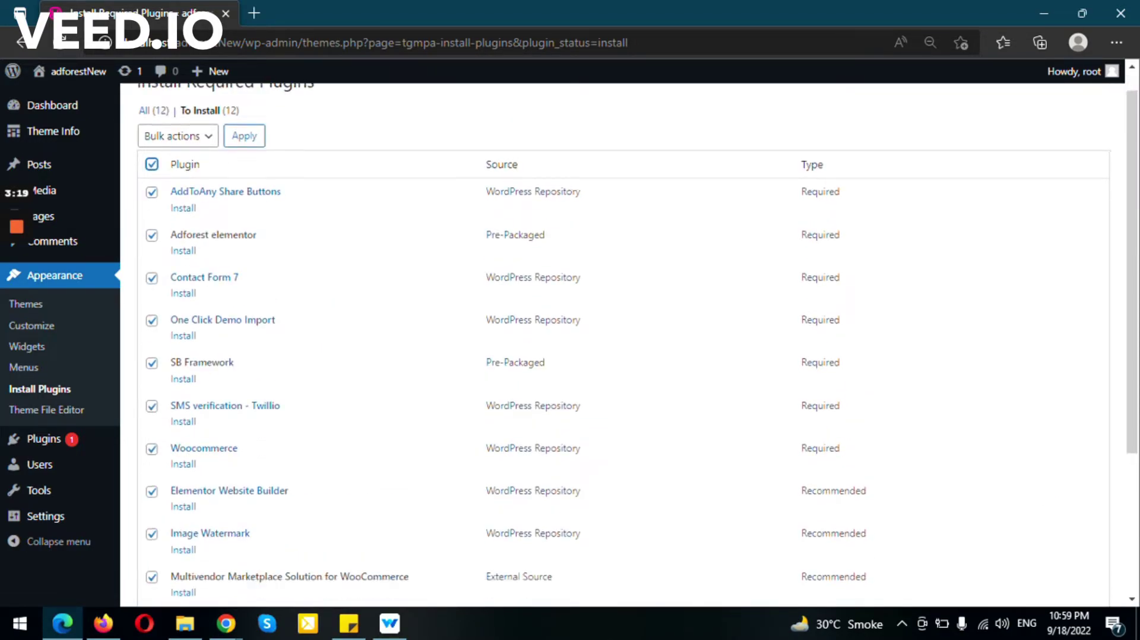
pyautogui.click(178, 530)
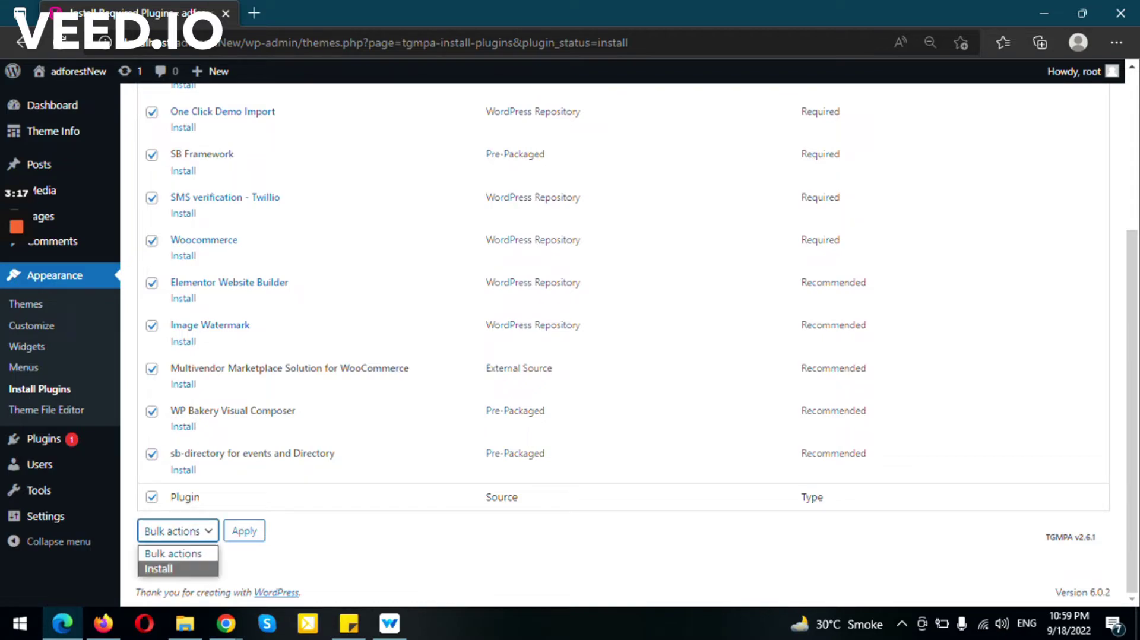
pyautogui.click(158, 569)
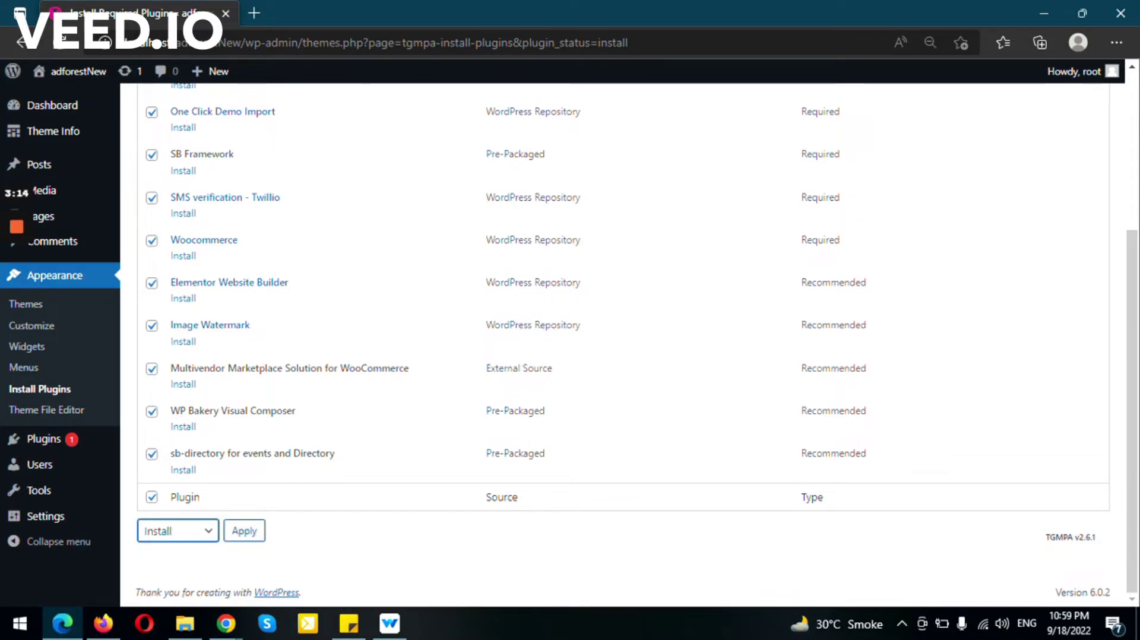
pyautogui.press('Tab')
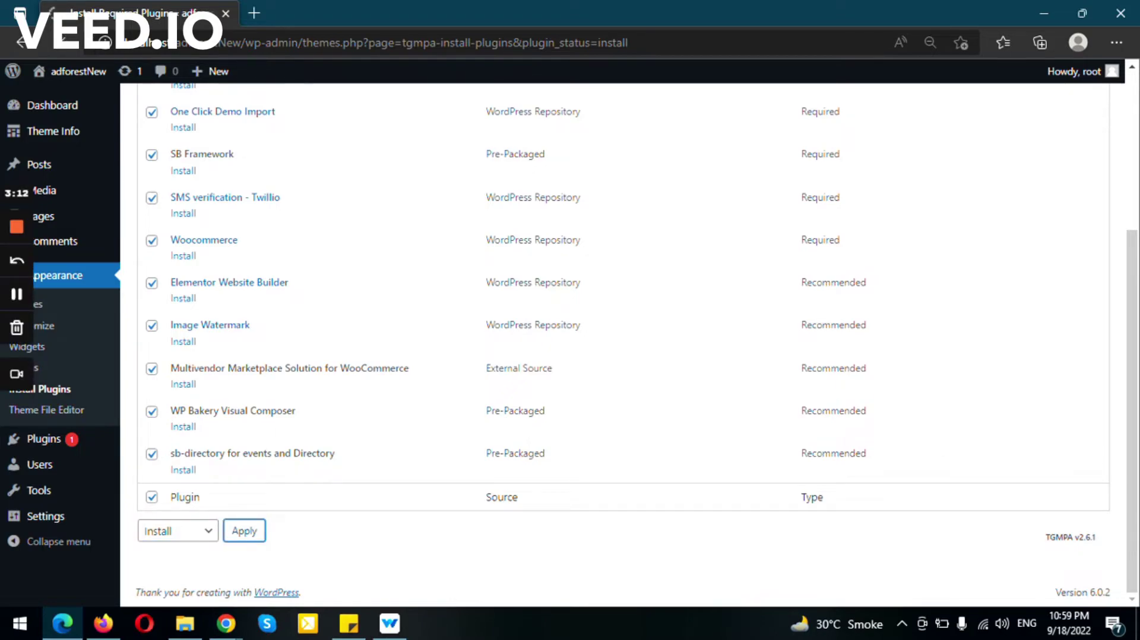
pyautogui.press('Return')
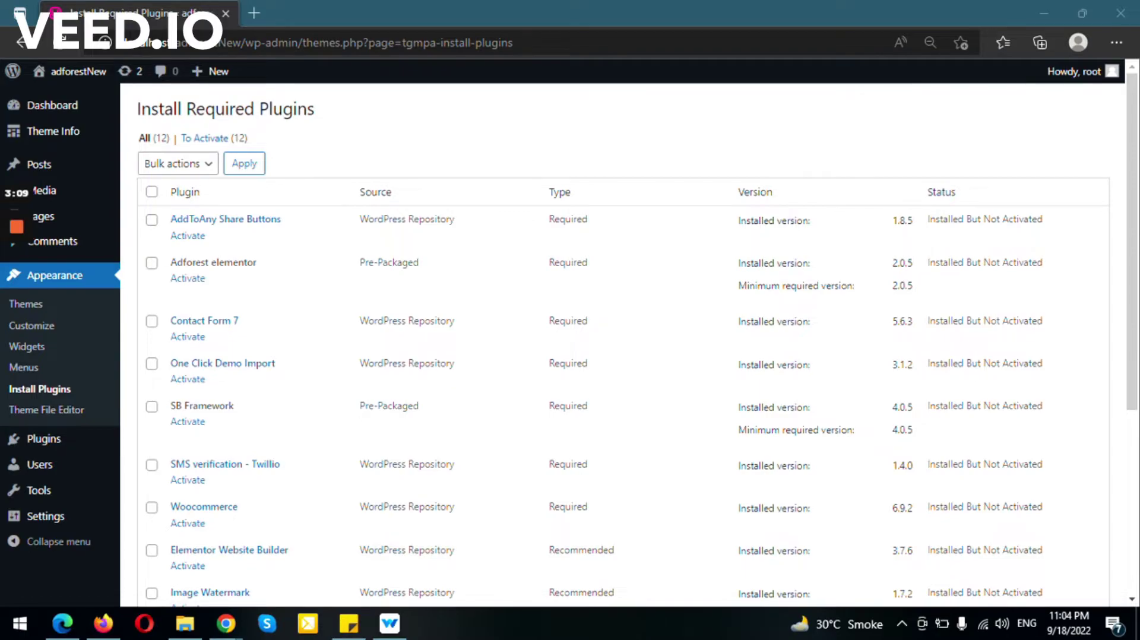
# Select all twelve installed plugins and apply the bulk Activate action.
pyautogui.scroll(-5, 623, 344)
pyautogui.scroll(5, 624, 345)
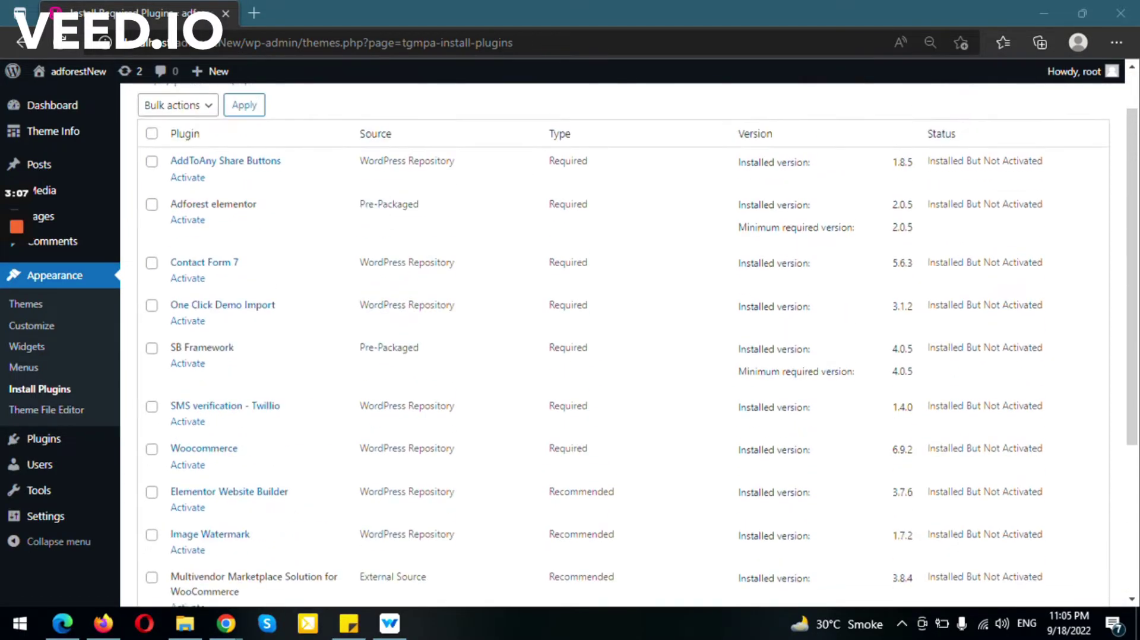
pyautogui.click(151, 191)
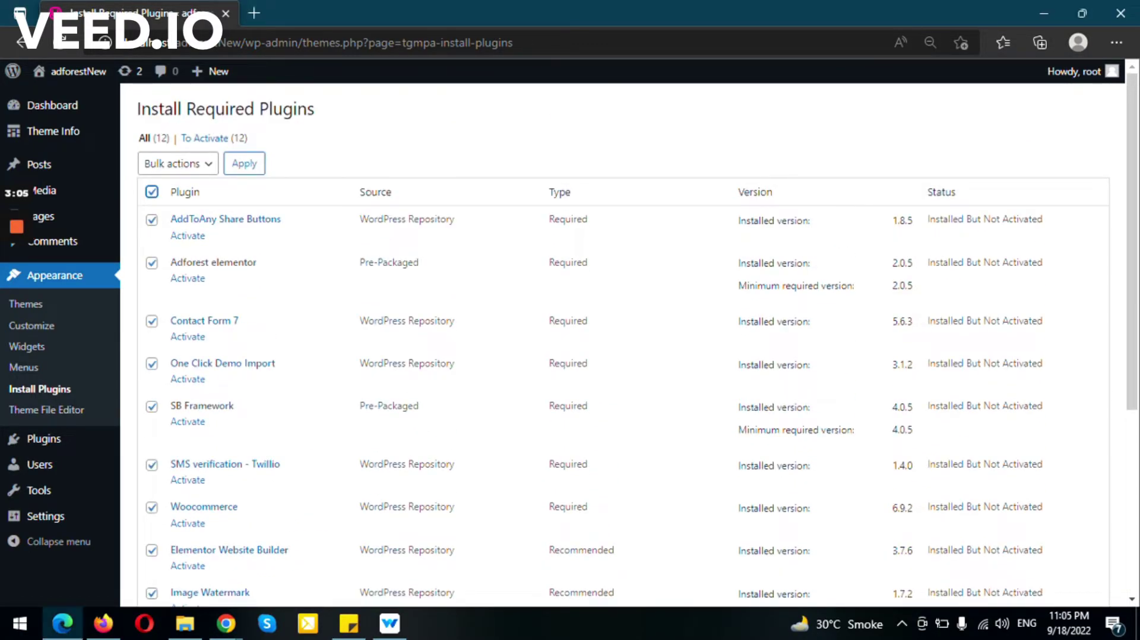
pyautogui.scroll(-5, 152, 191)
pyautogui.click(172, 531)
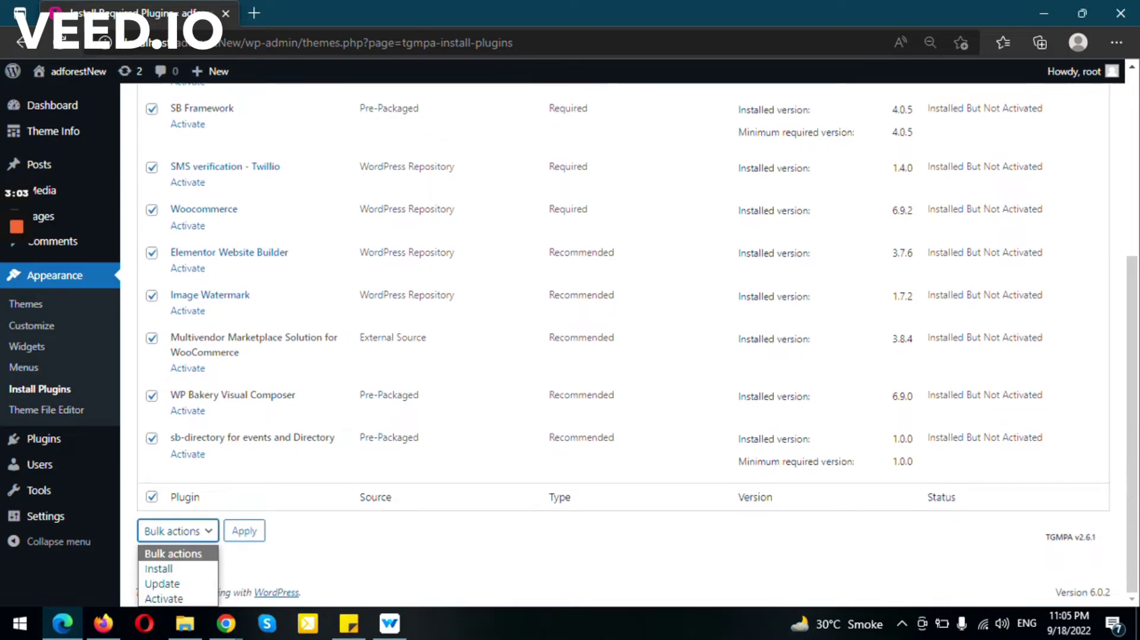
pyautogui.click(163, 599)
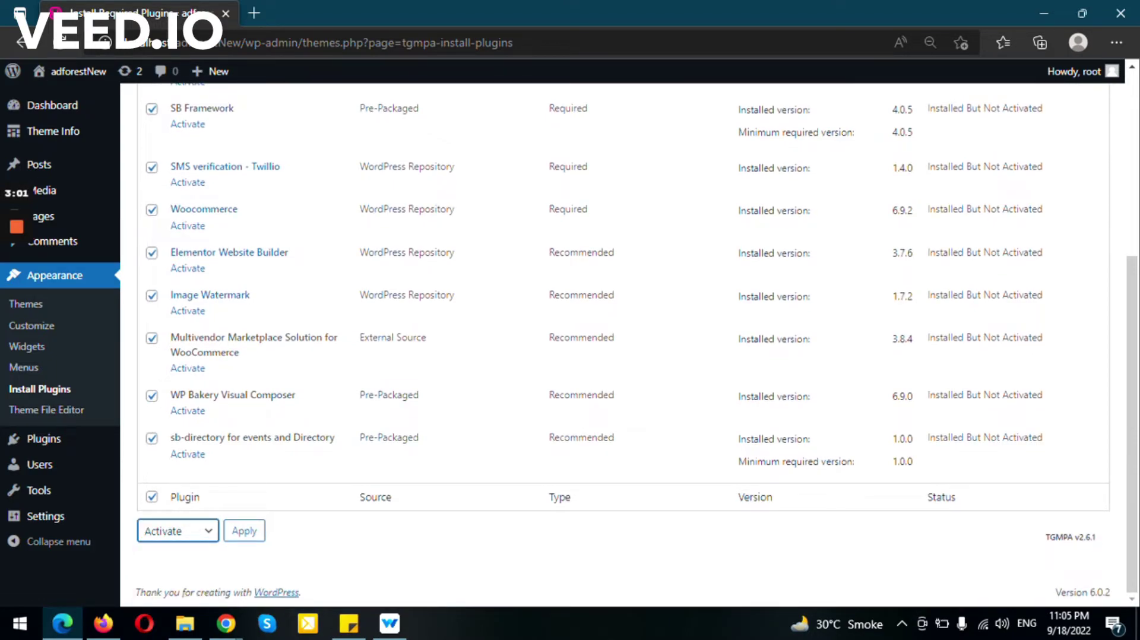
pyautogui.click(244, 531)
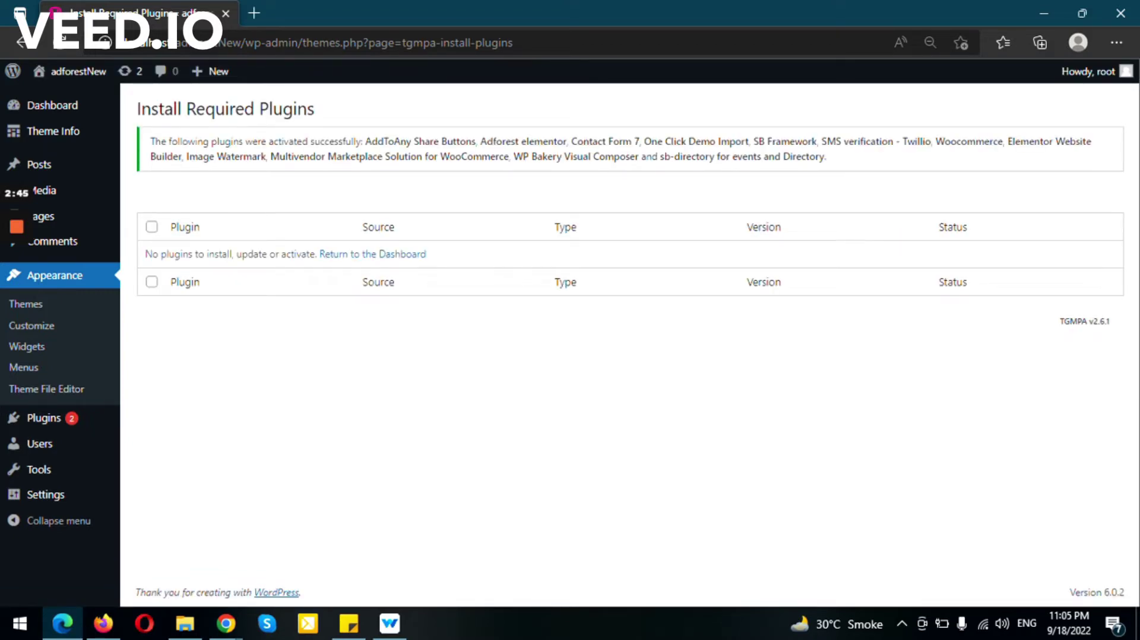
pyautogui.moveTo(52, 105)
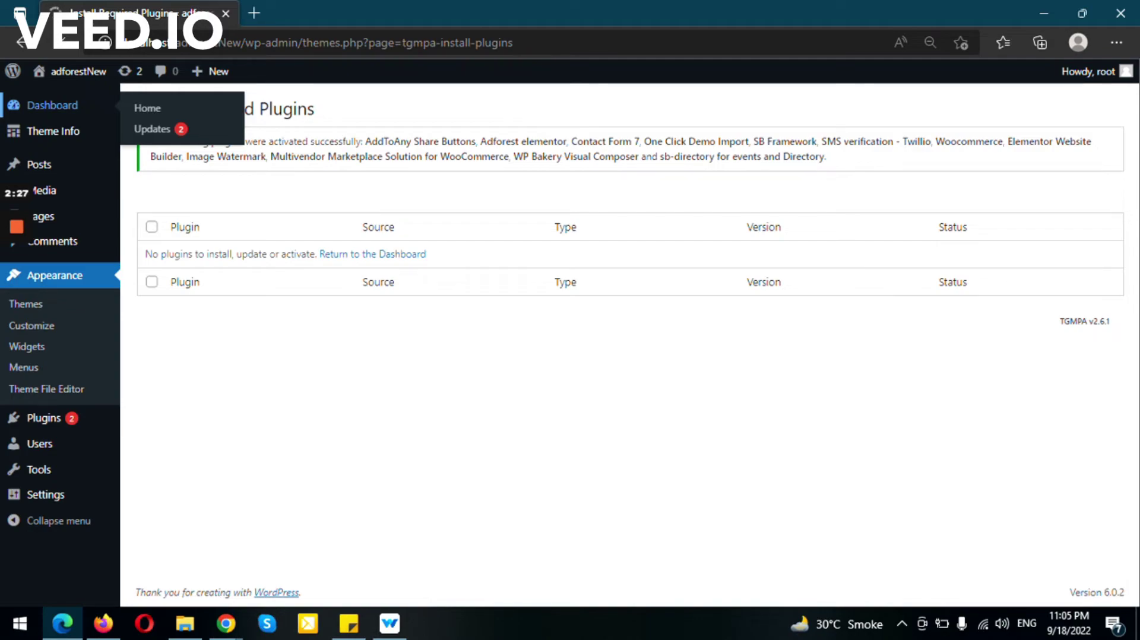
# Return to Dashboard Home and review the new WooCommerce, Elementor, WPBakery and WPSMS menus.
pyautogui.click(147, 108)
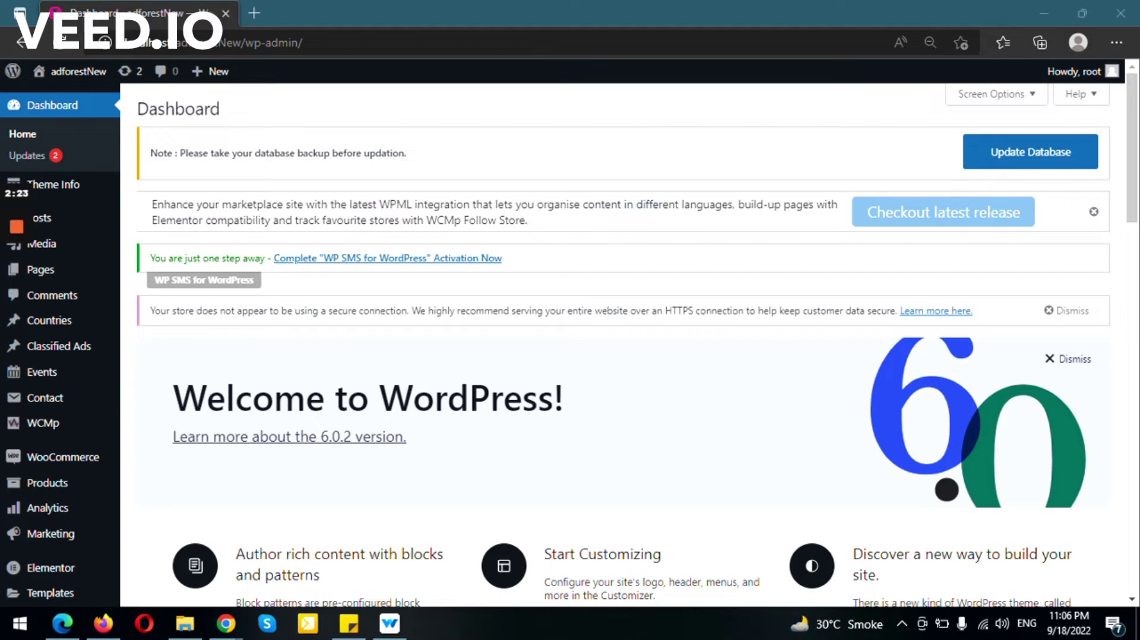
pyautogui.scroll(-15, 623, 345)
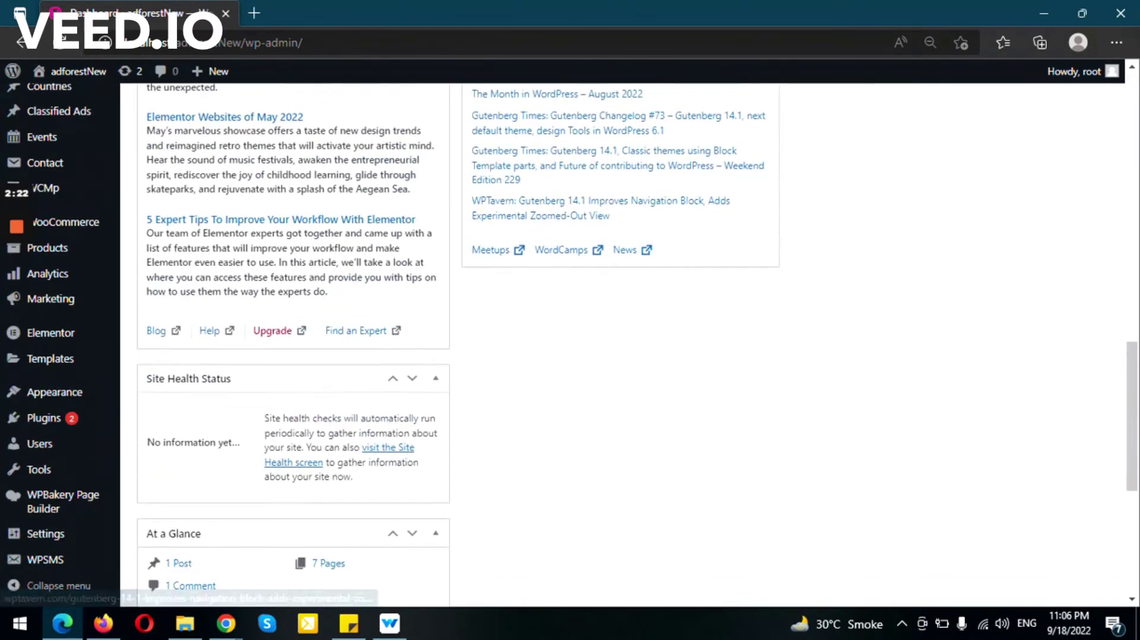
pyautogui.scroll(15, 624, 345)
pyautogui.scroll(-10, 623, 345)
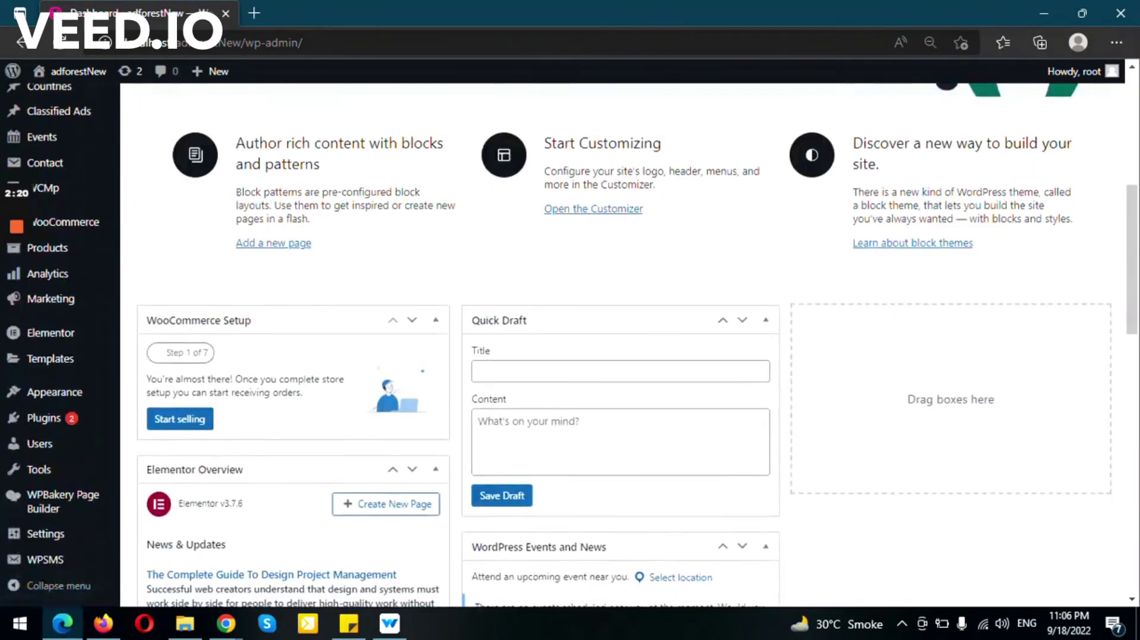
pyautogui.moveTo(53, 392)
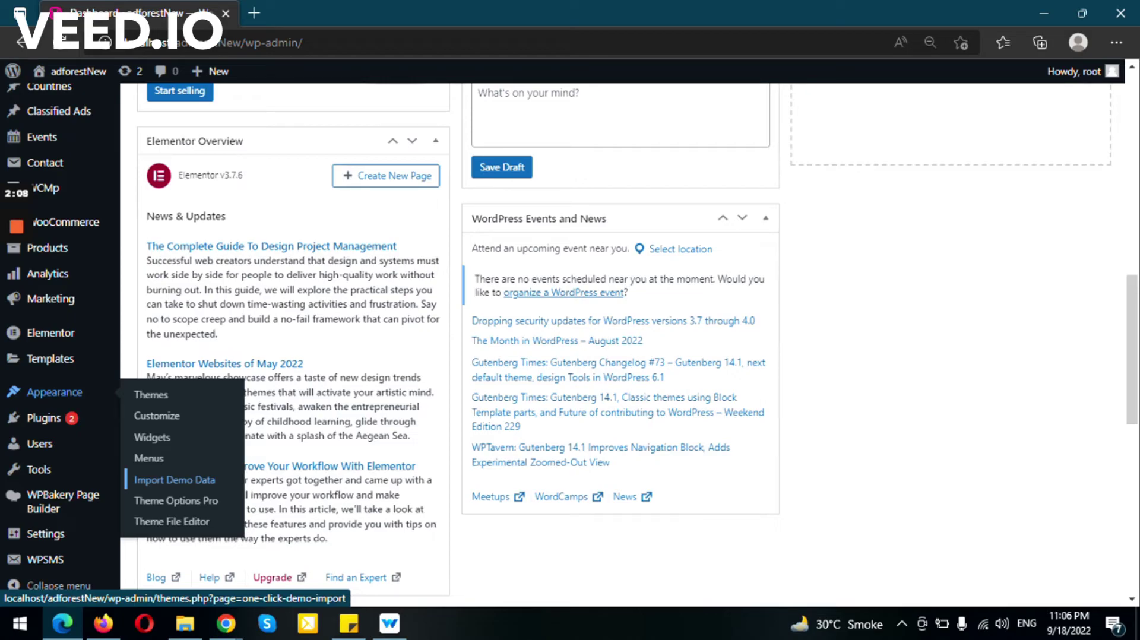
pyautogui.scroll(10, 570, 344)
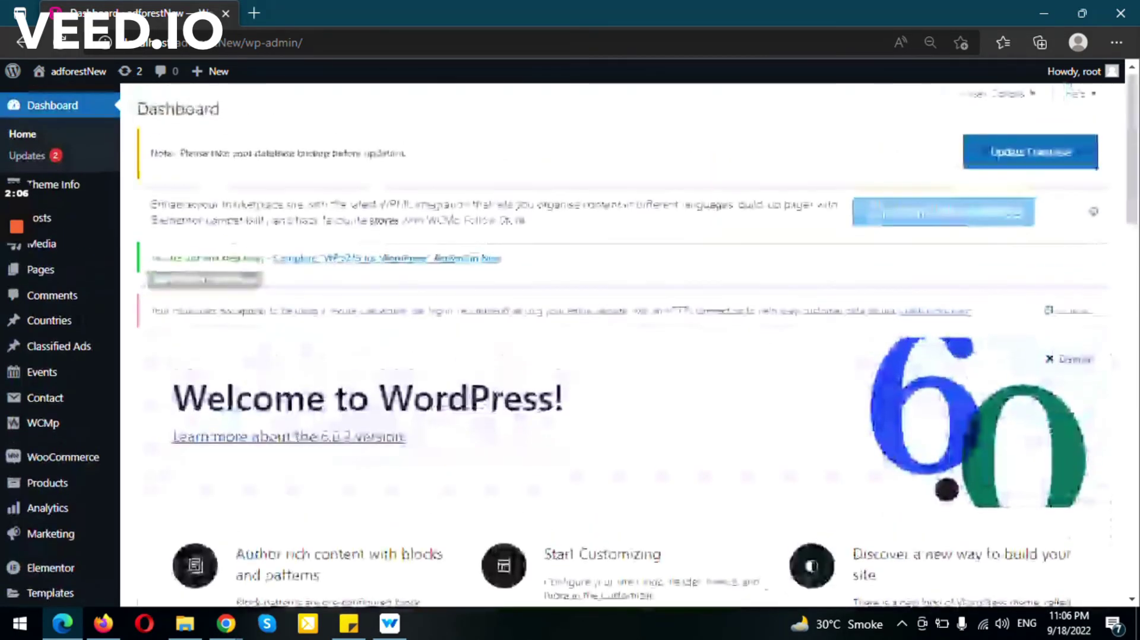
pyautogui.scroll(-15, 571, 344)
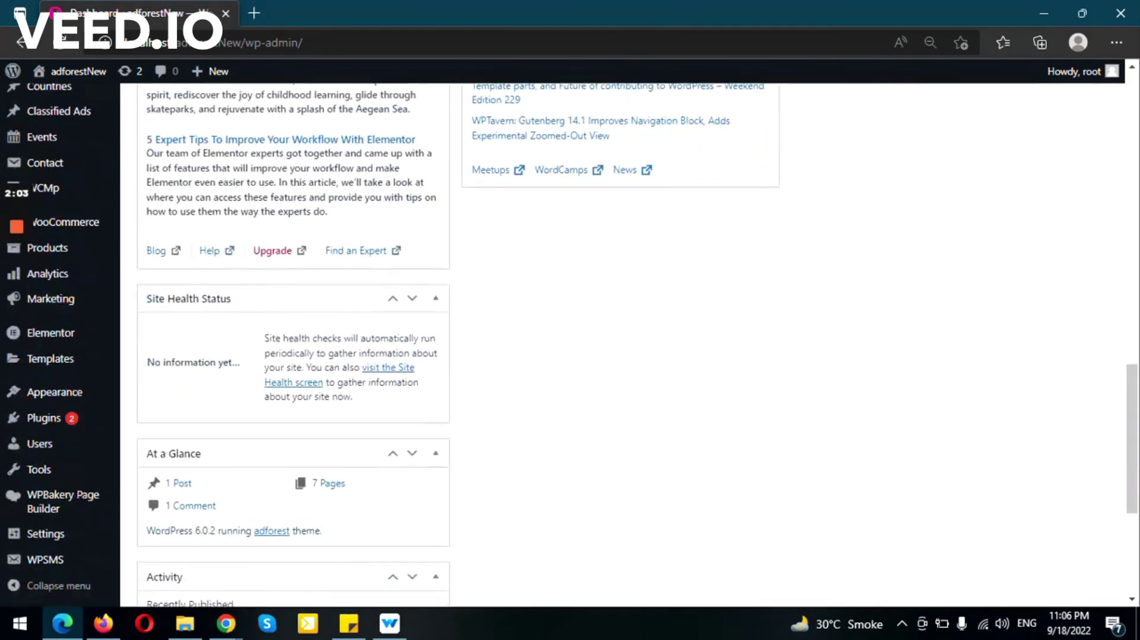
pyautogui.scroll(15, 571, 345)
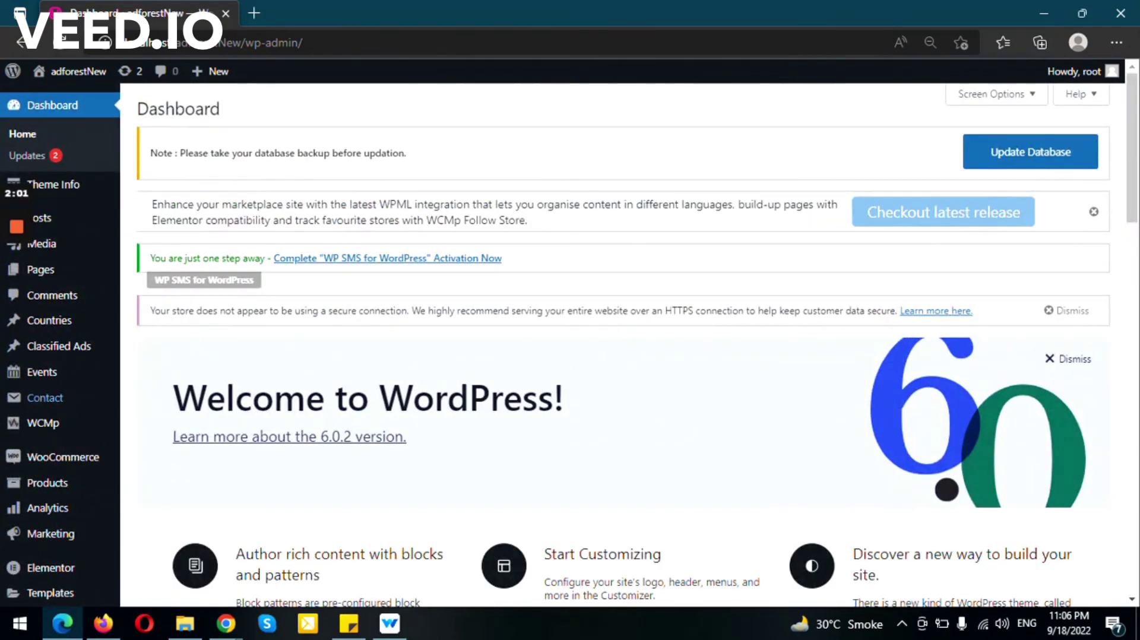
pyautogui.moveTo(17, 226)
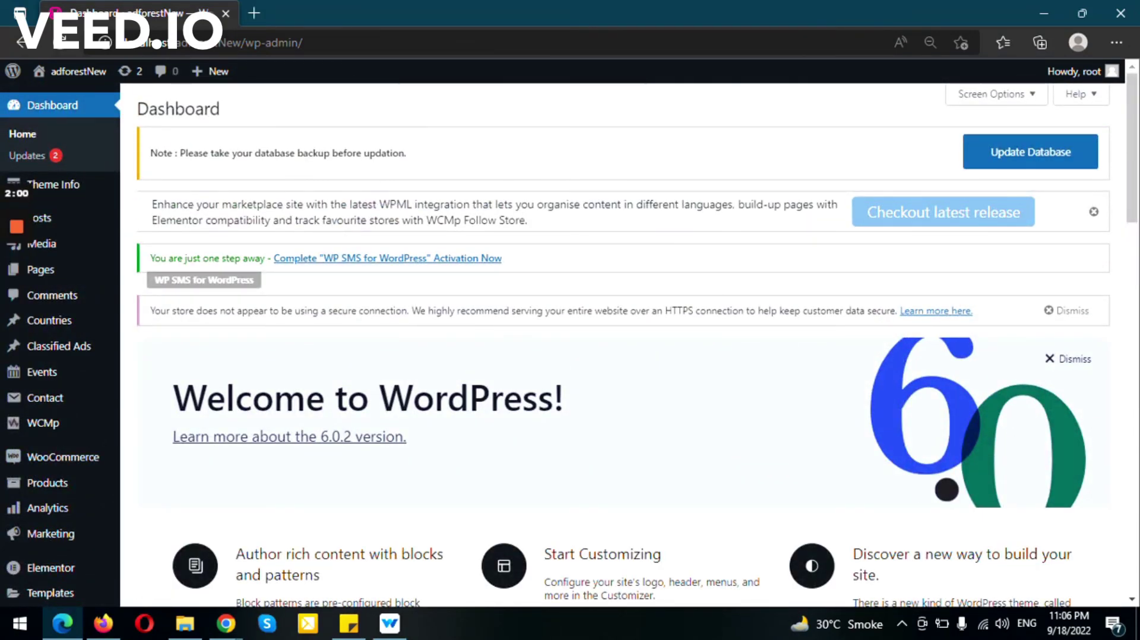